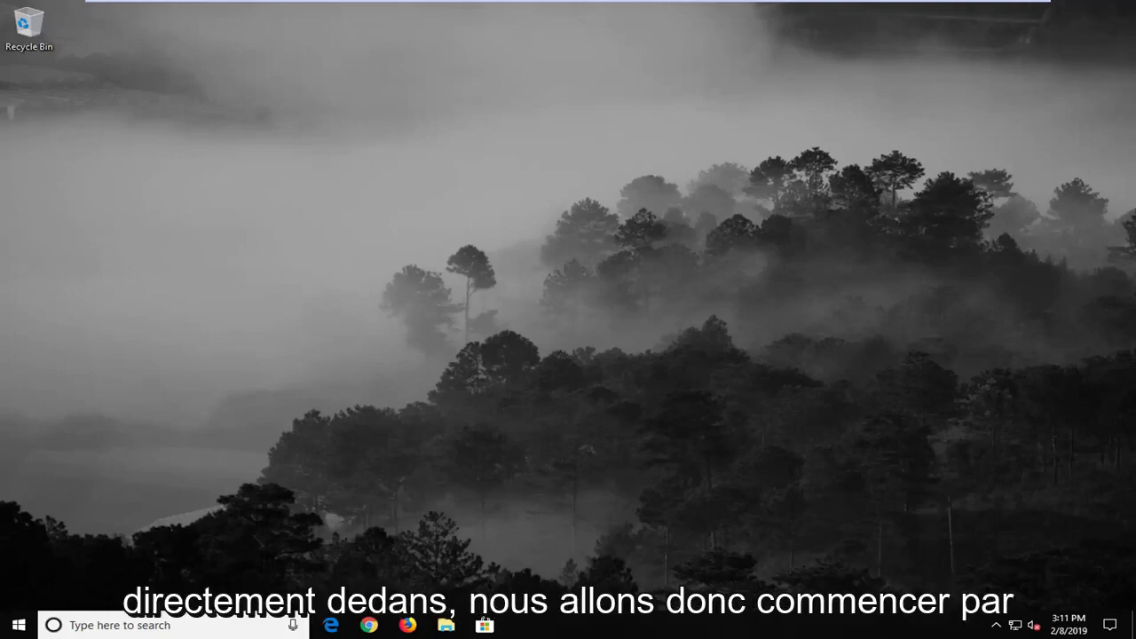
- Search the Start menu for regedit and run Registry Editor as administrator, accepting the UAC prompt
click(19, 624)
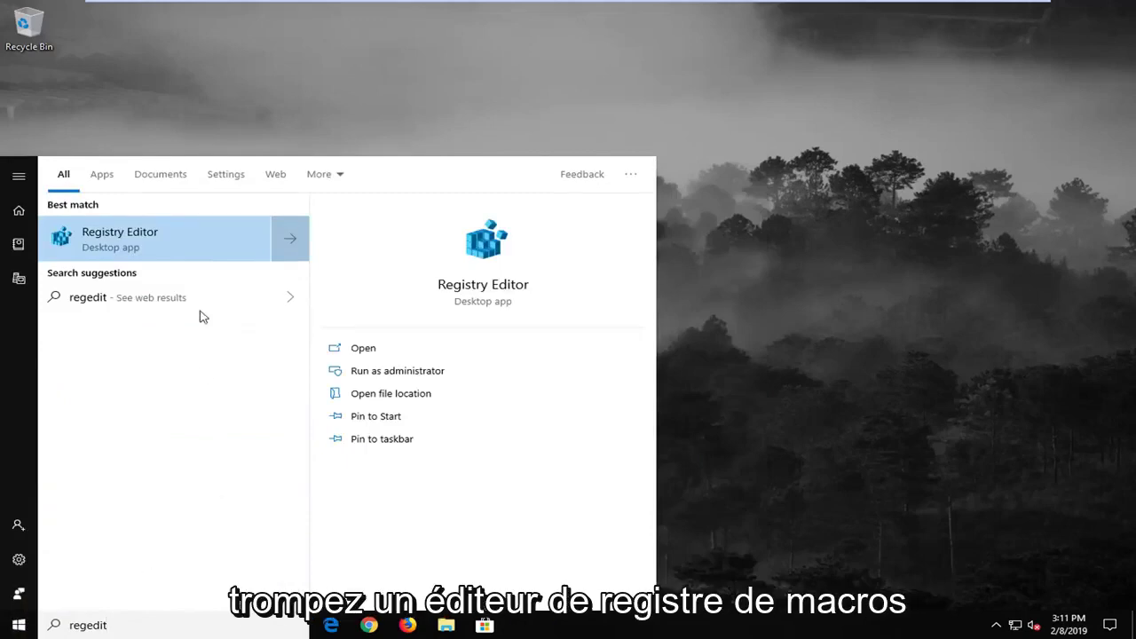
right_click(199, 238)
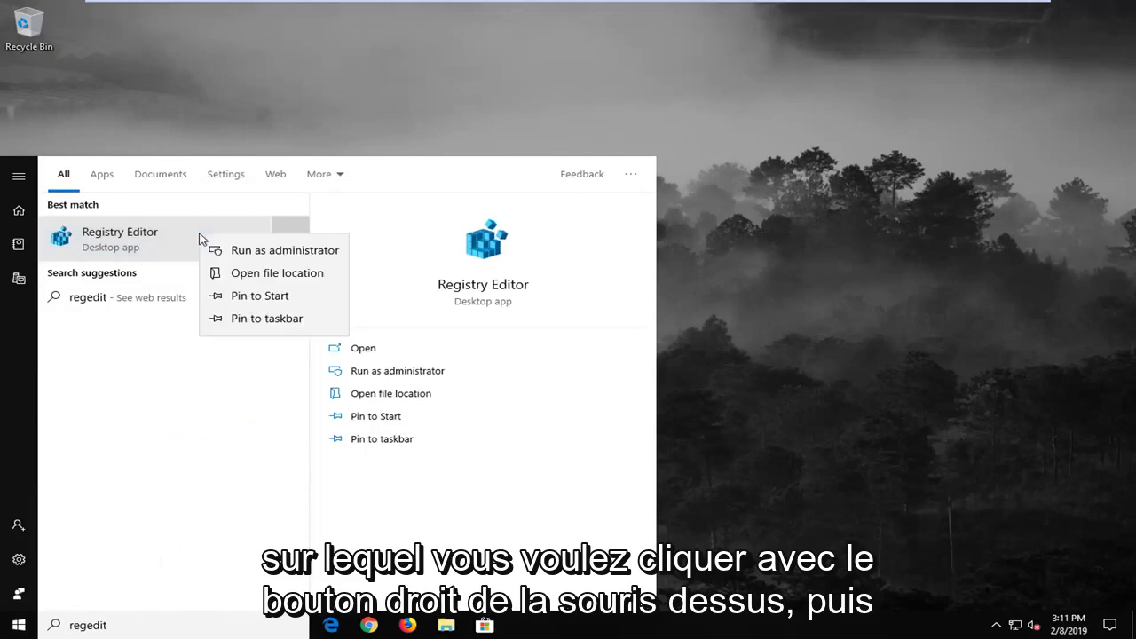
click(276, 256)
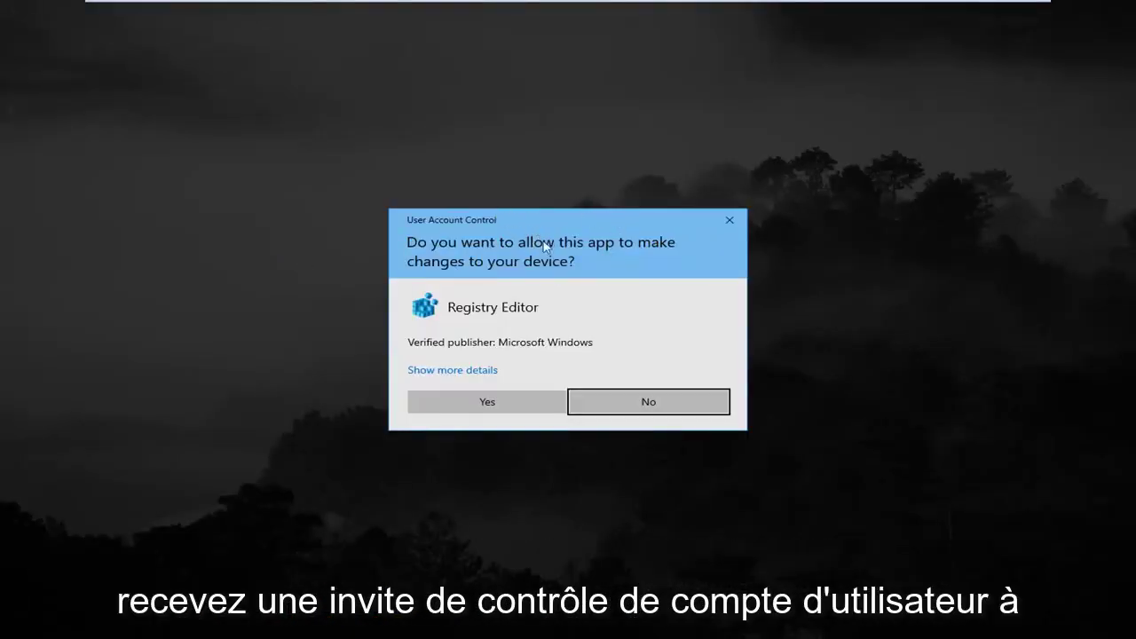
click(476, 399)
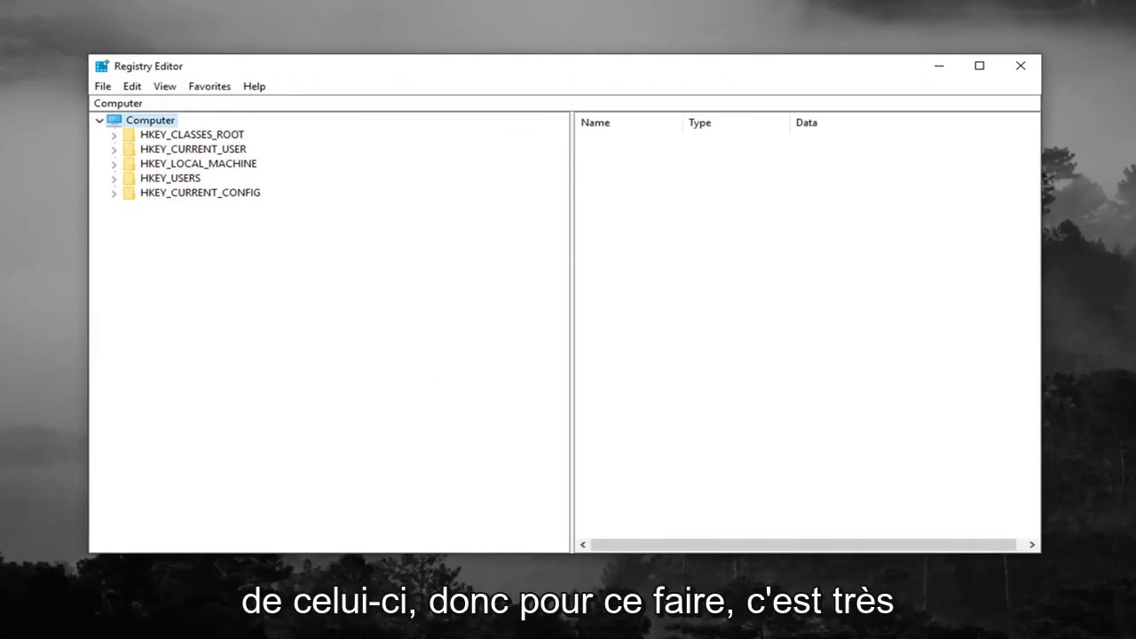
click(102, 87)
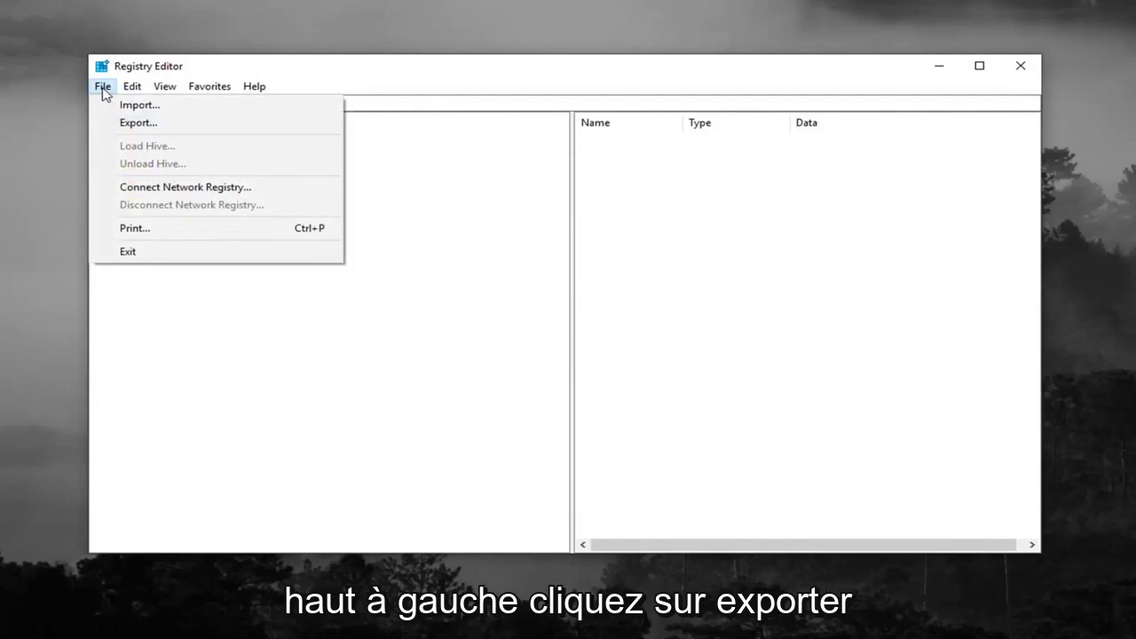
click(124, 124)
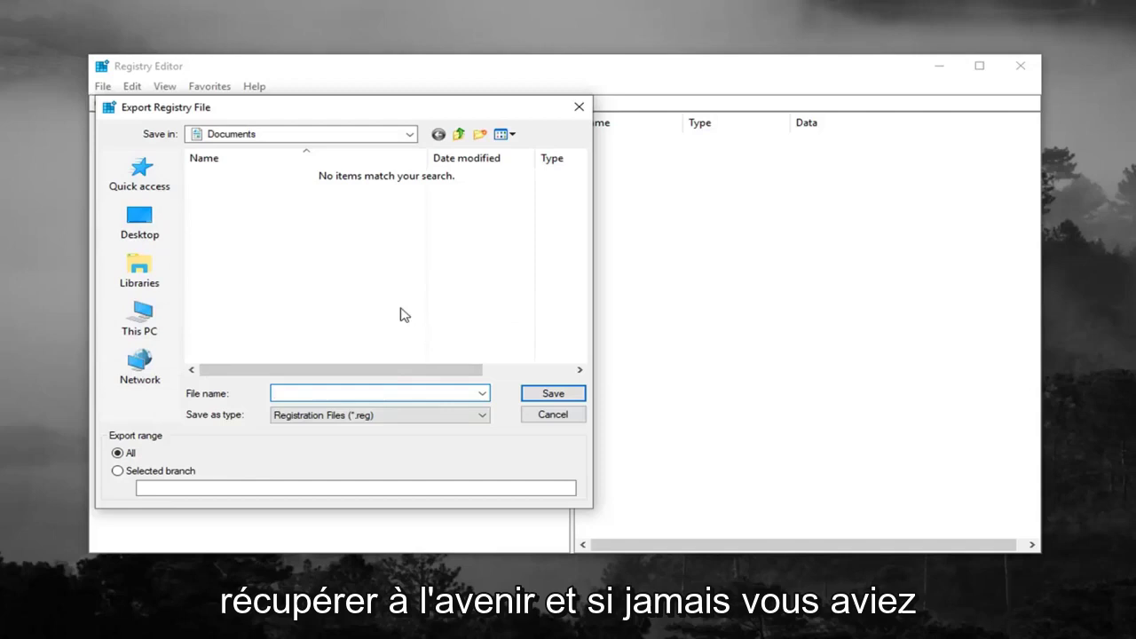
click(547, 418)
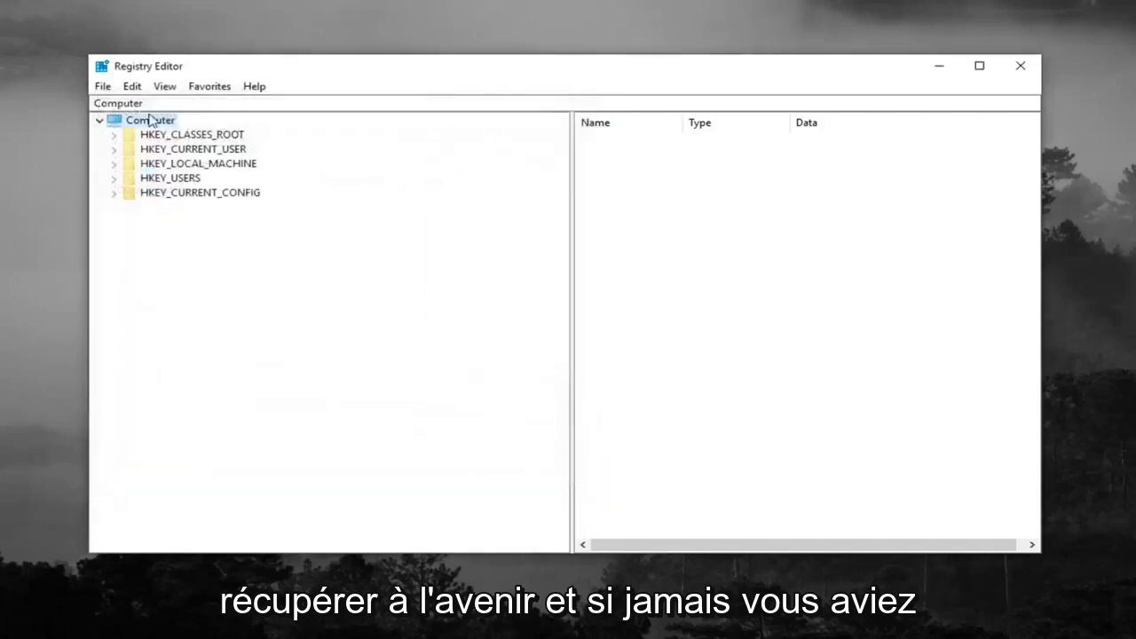
click(102, 86)
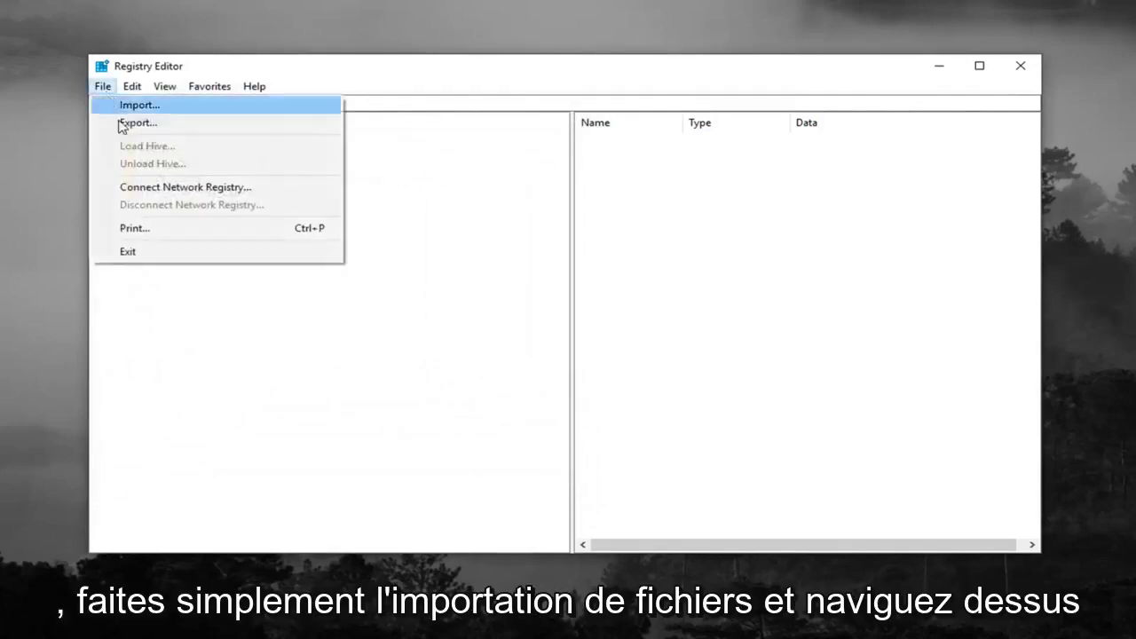
click(139, 106)
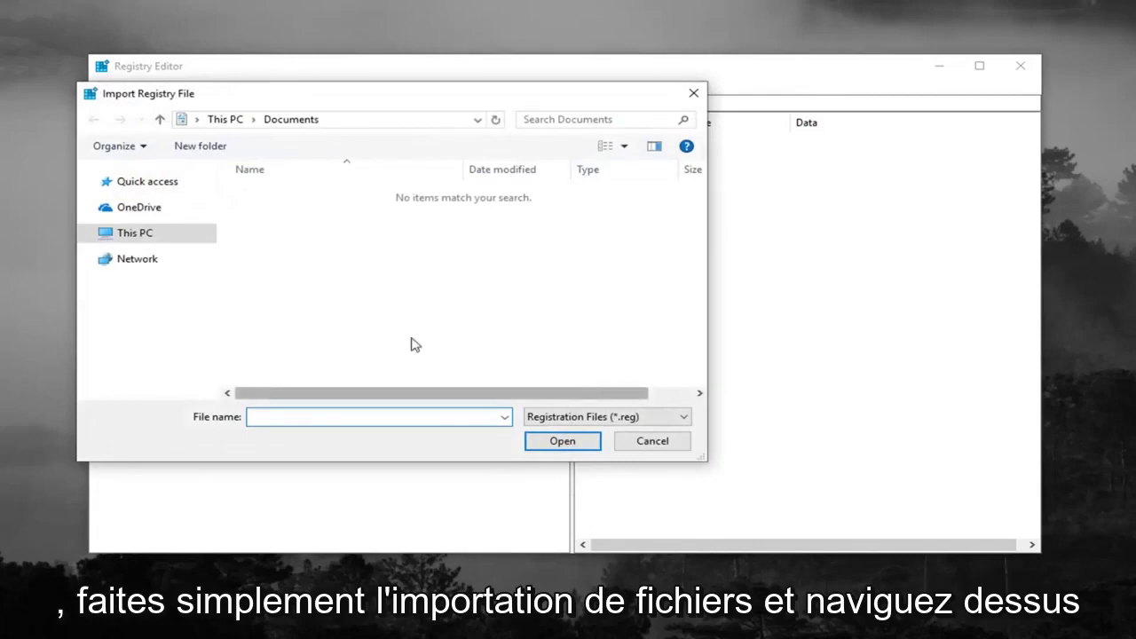
click(650, 444)
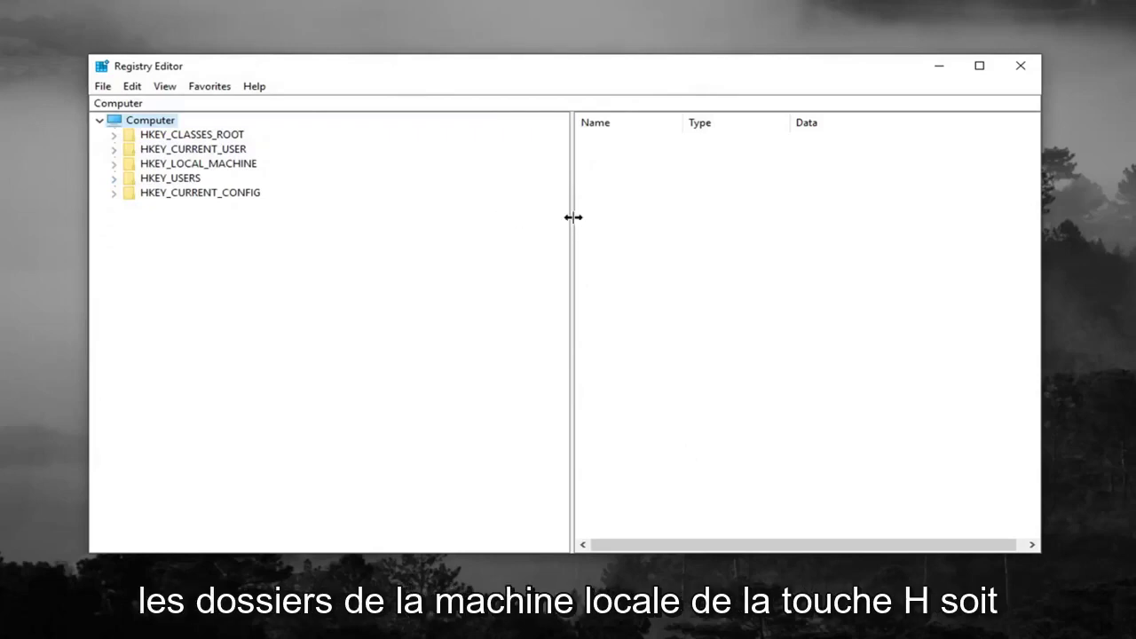
- Expand HKEY_LOCAL_MACHINE > SYSTEM > CurrentControlSet > Control, then select and expand the Class key
click(210, 167)
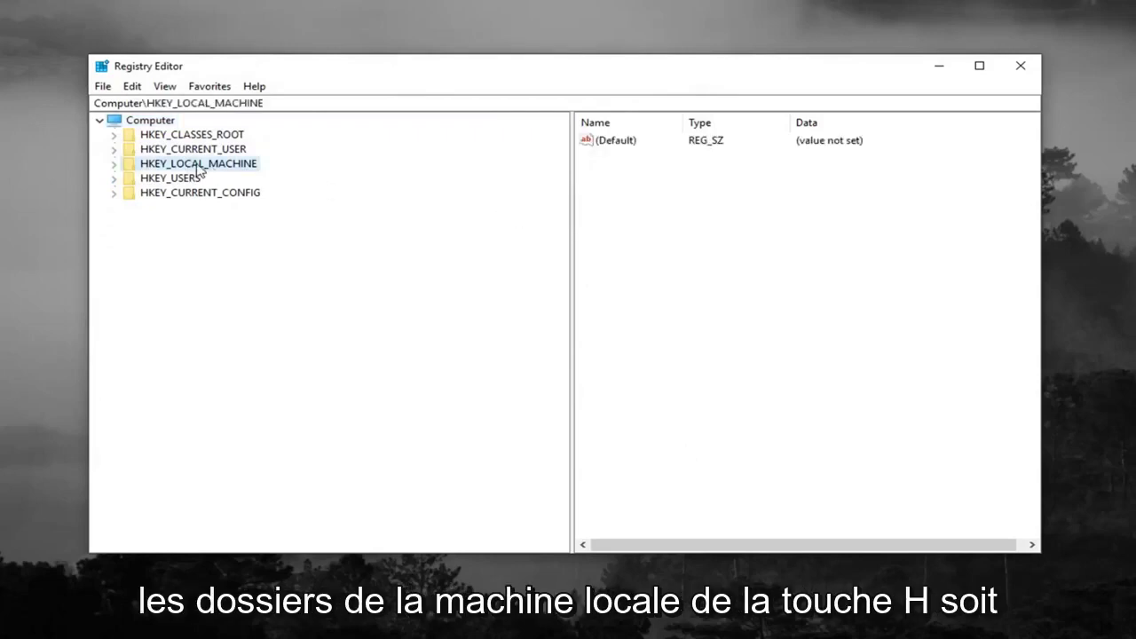
click(113, 165)
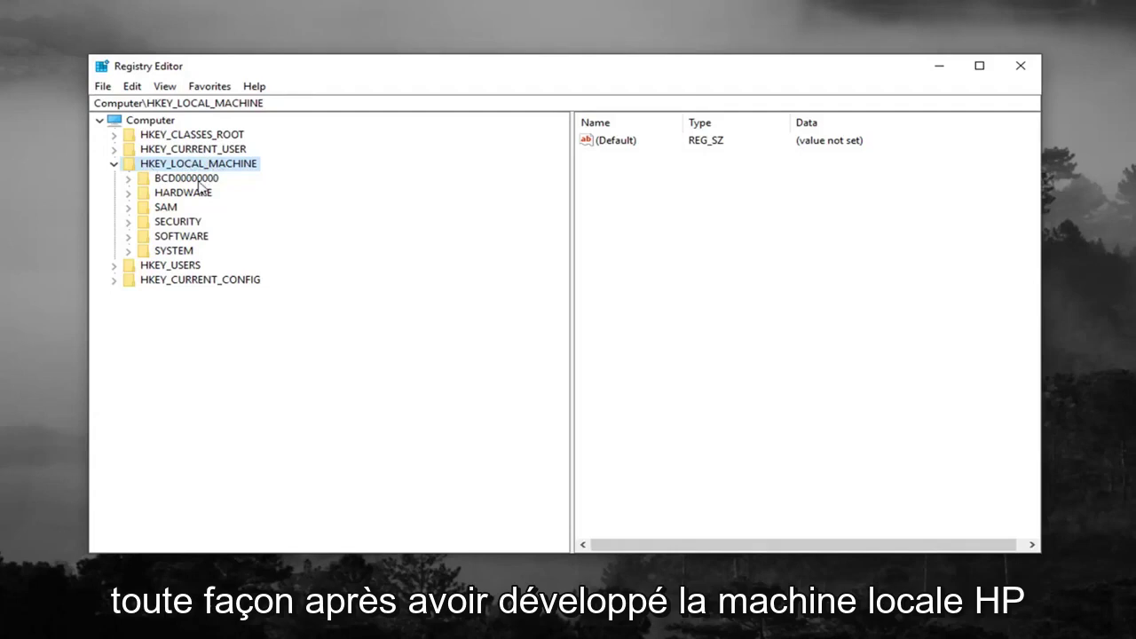
click(168, 251)
click(128, 251)
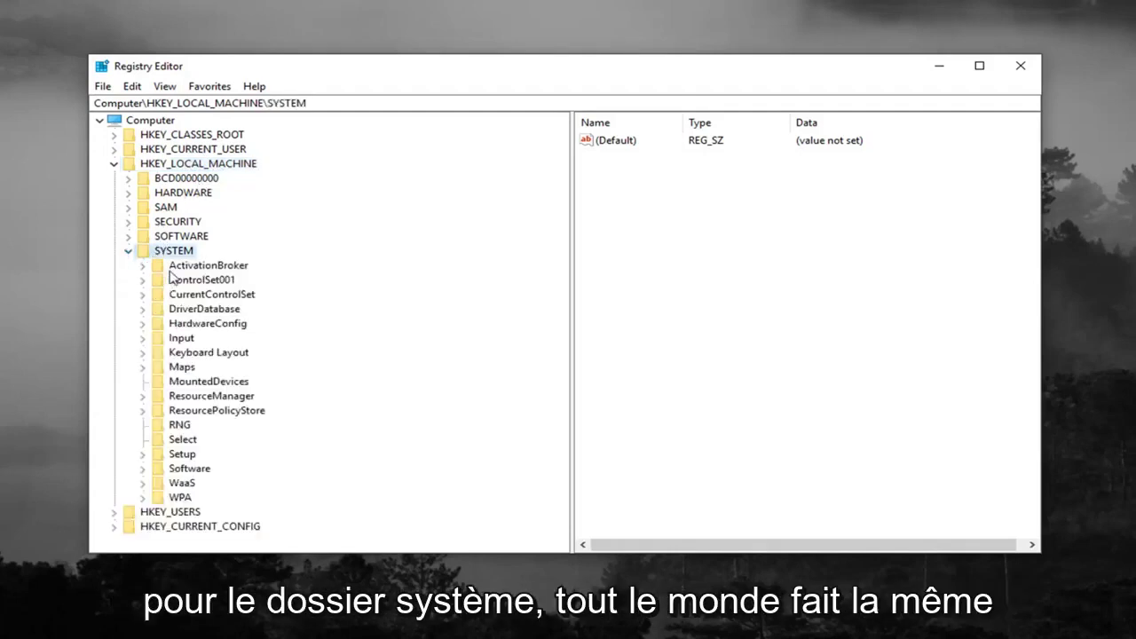
click(207, 296)
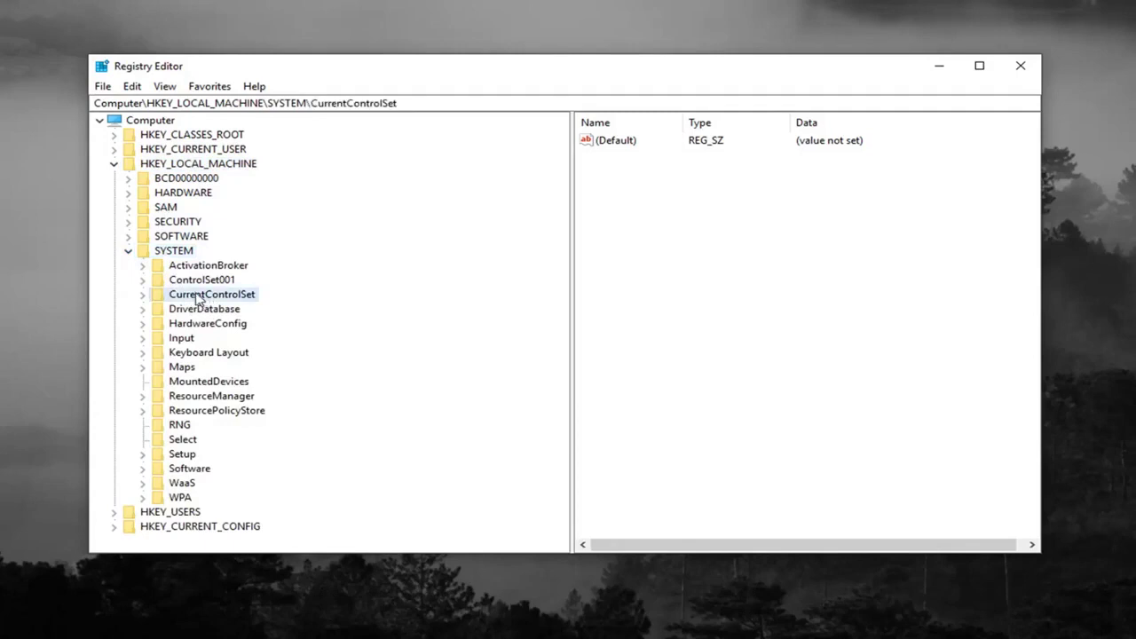
click(143, 295)
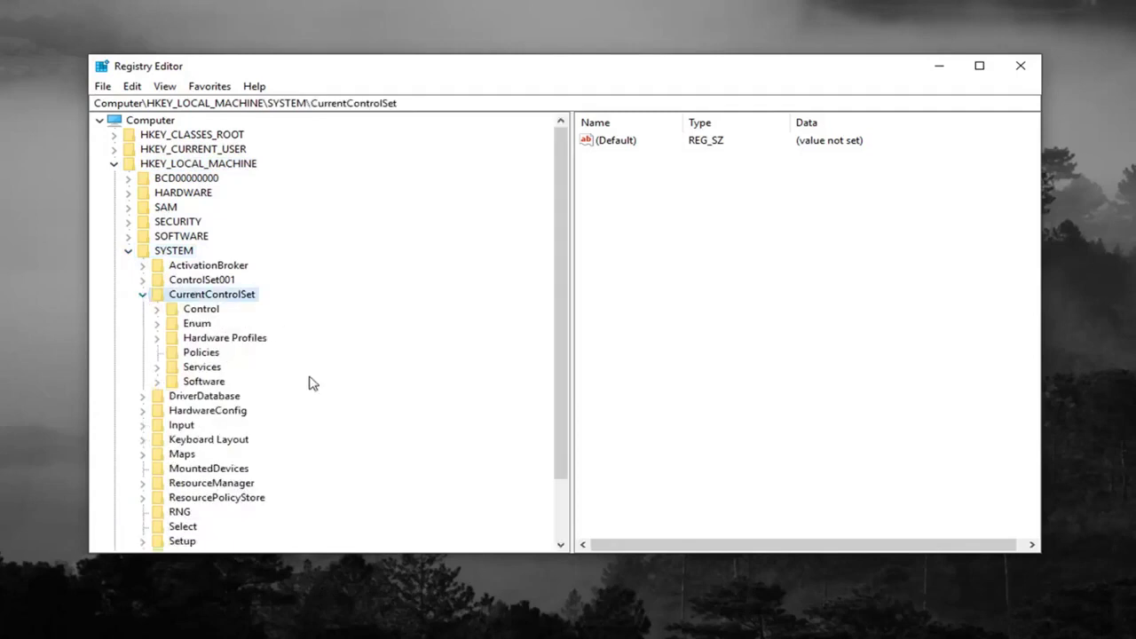
click(191, 310)
click(157, 310)
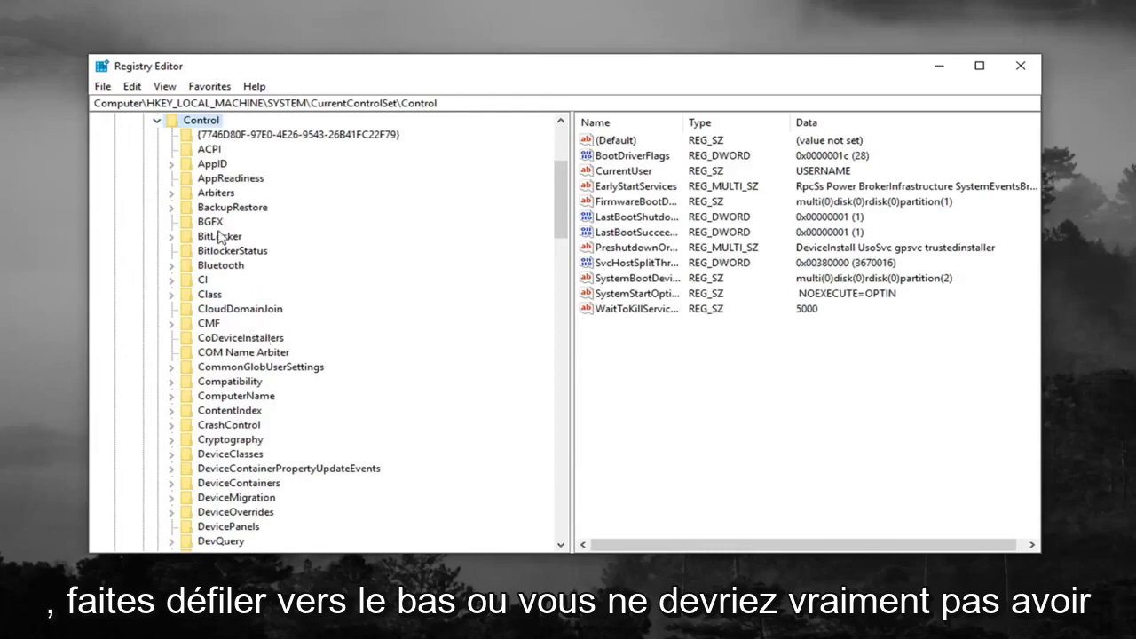
click(209, 296)
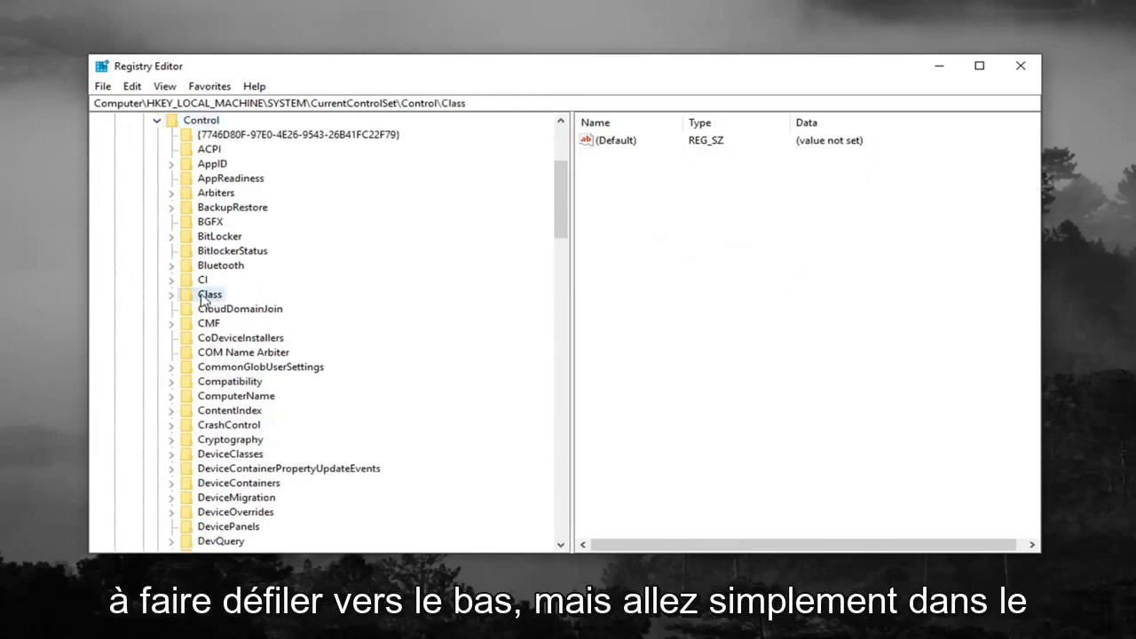
click(172, 294)
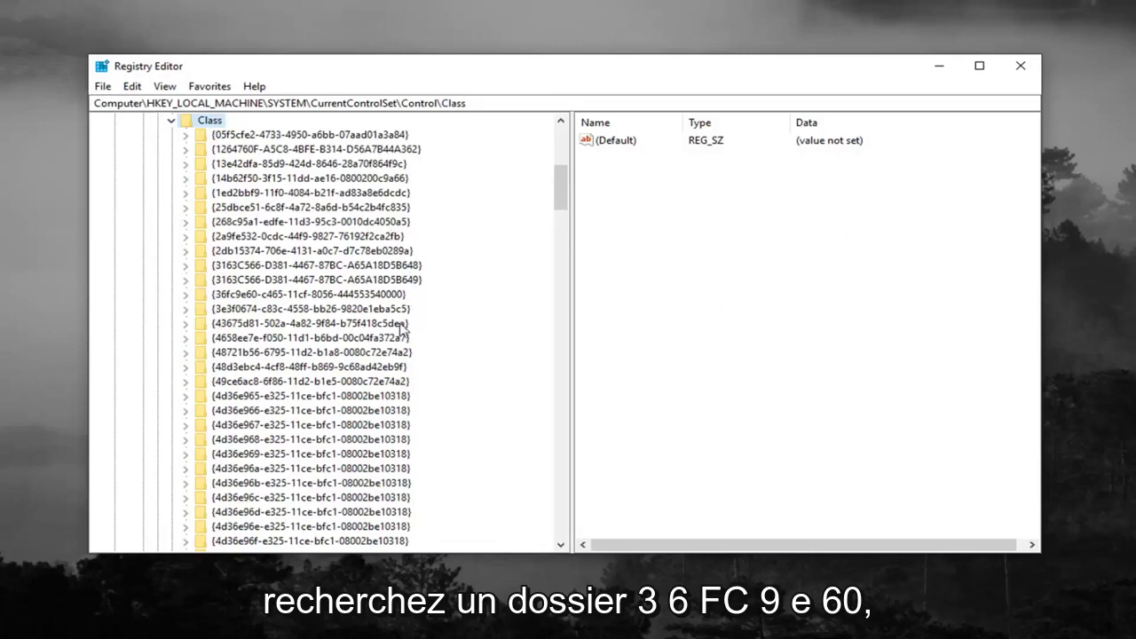
click(232, 295)
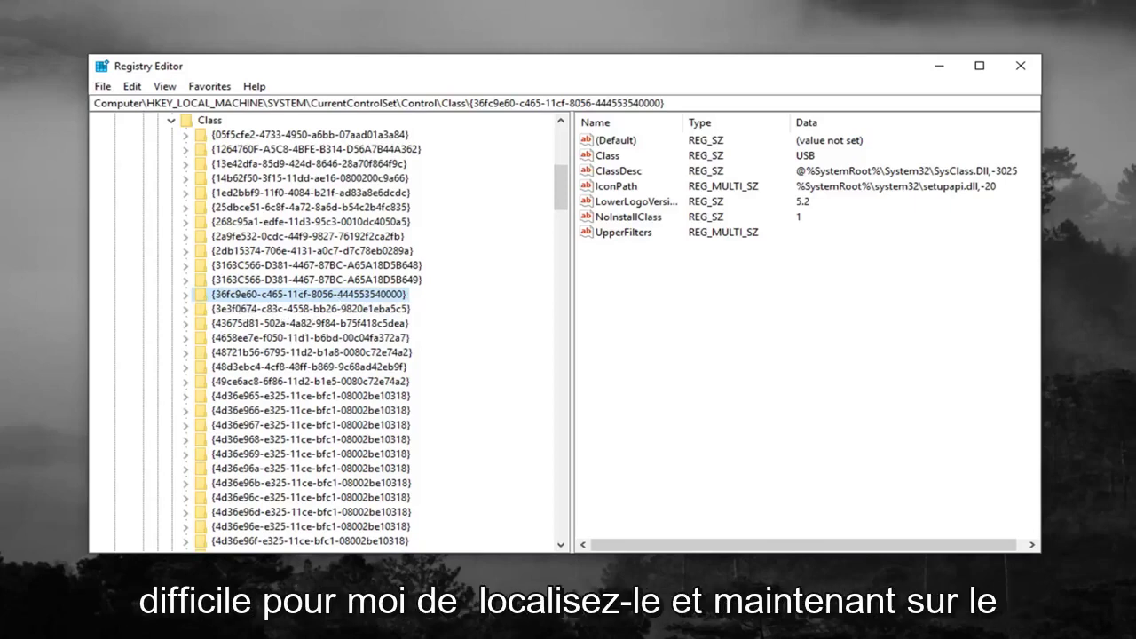
click(617, 235)
right_click(620, 236)
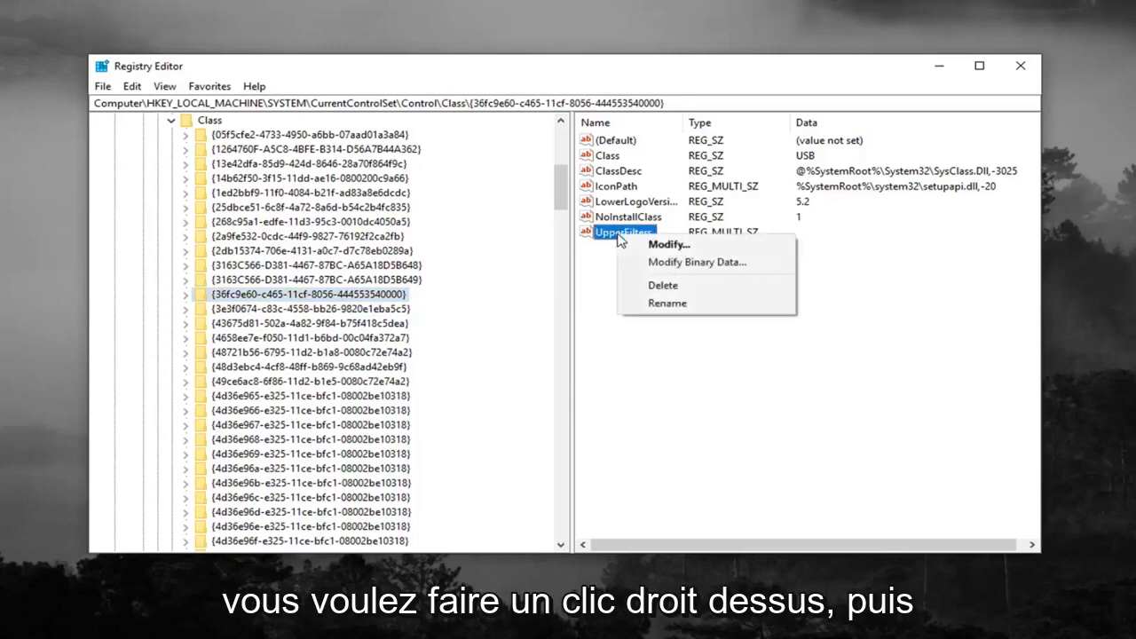
click(652, 285)
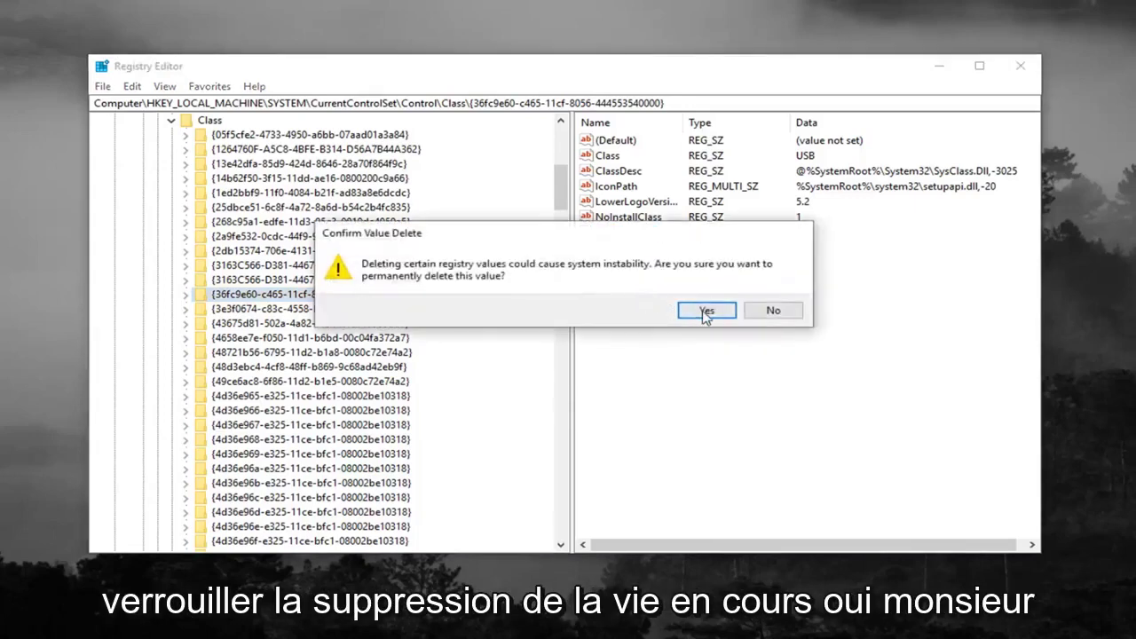
click(706, 311)
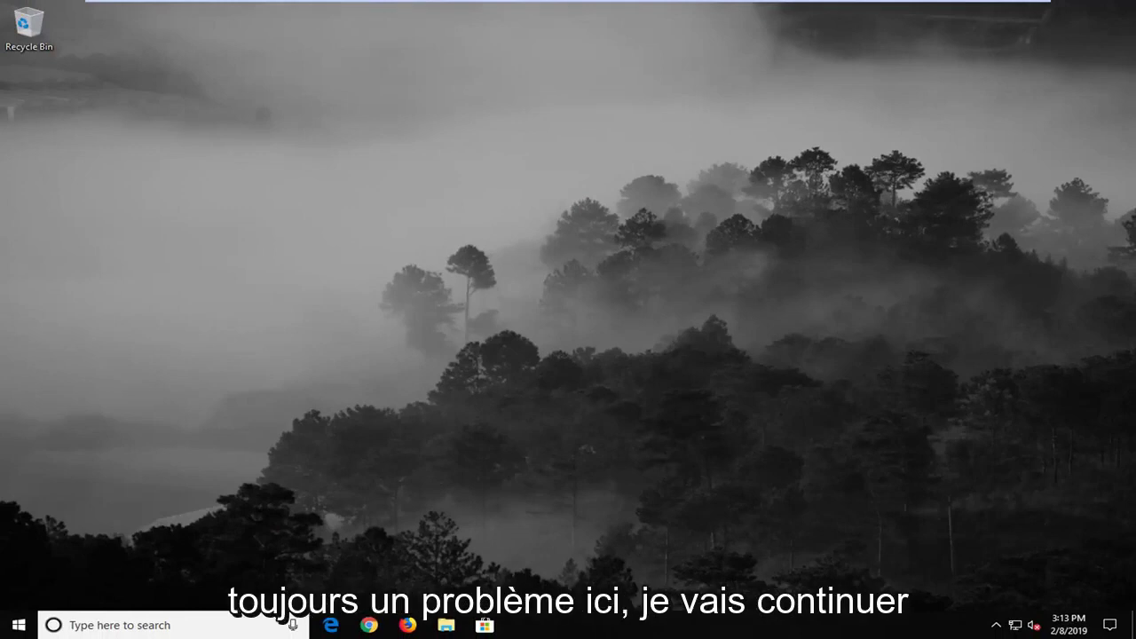
- Search the Start menu for 'device manager', open Device Manager, and reposition its window
click(16, 626)
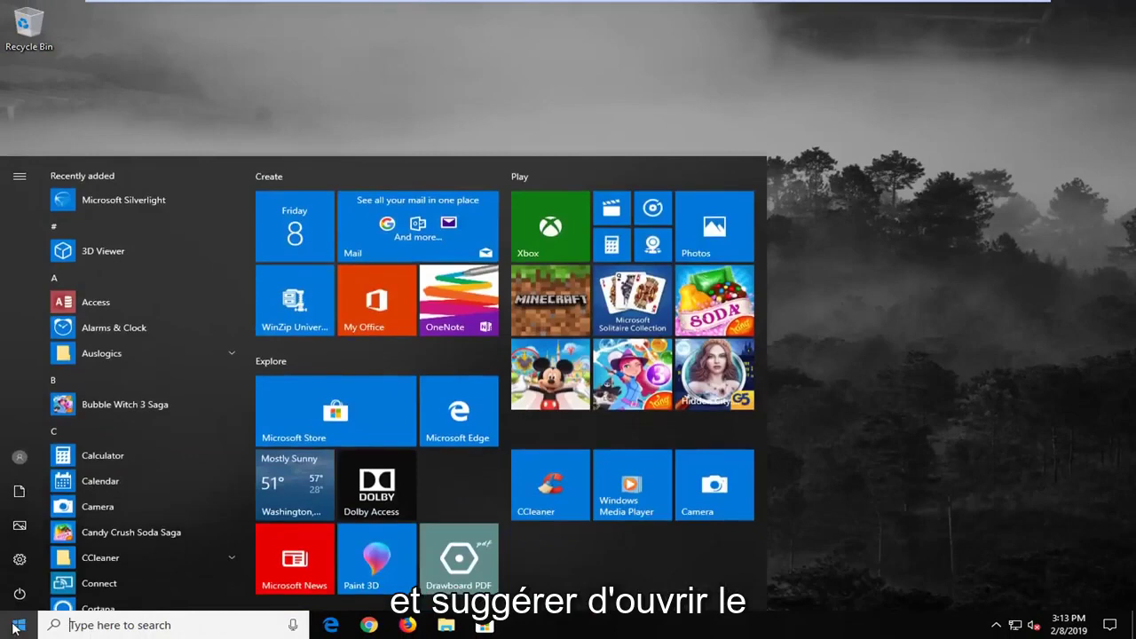
text(device manager)
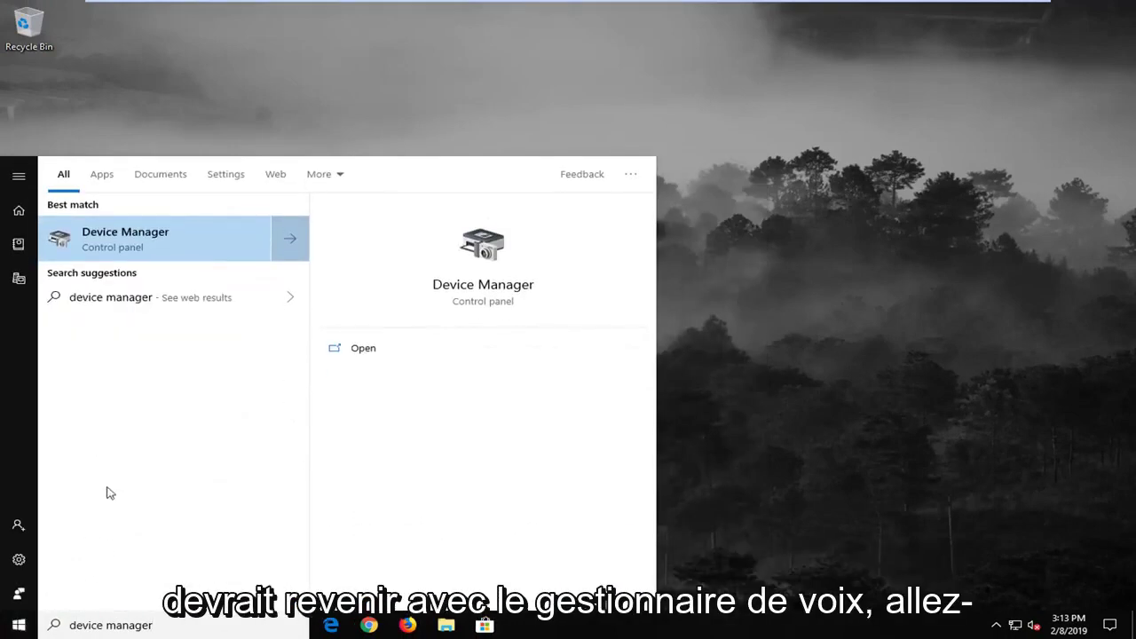
click(170, 262)
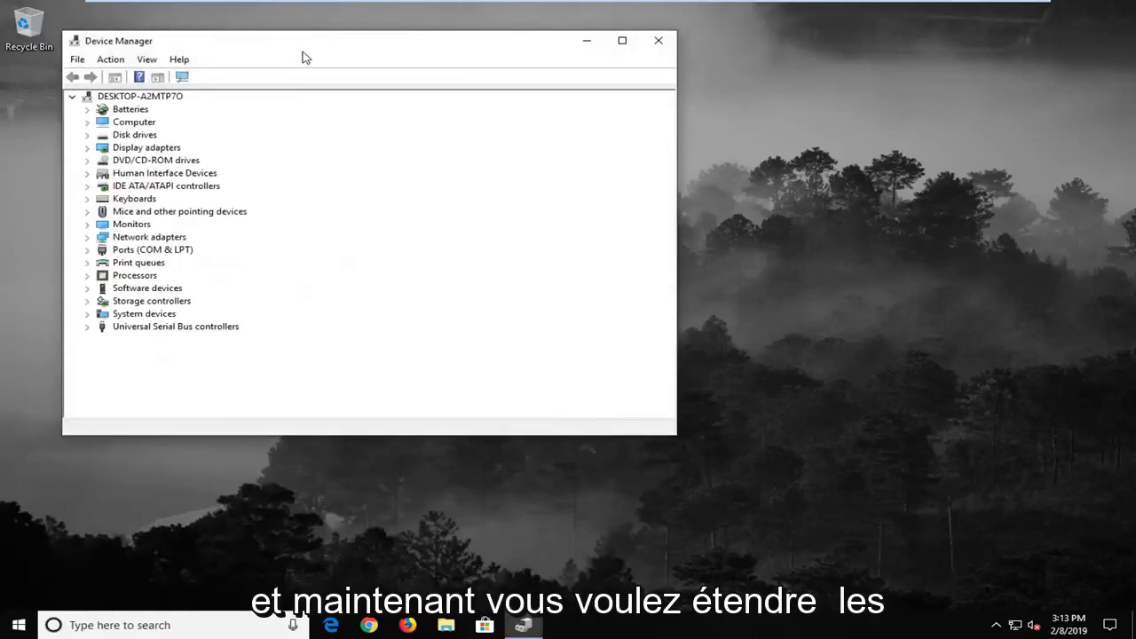
drag(303, 51, 535, 74)
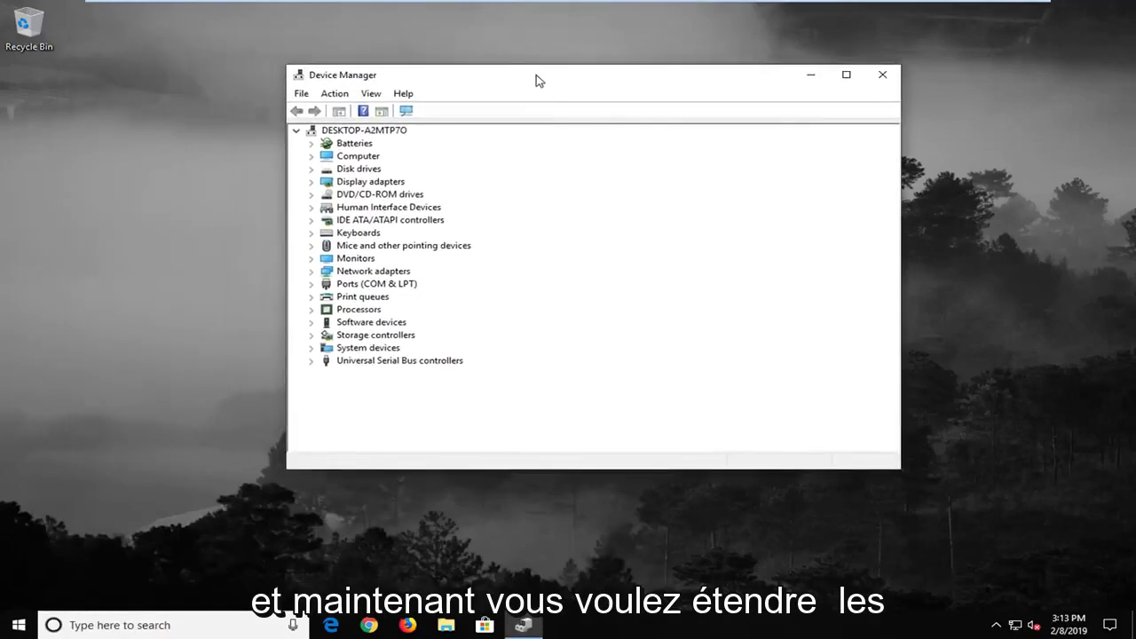
- Expand Universal Serial Bus controllers and inspect its hubs, host controllers and USB Composite Device entries
click(373, 363)
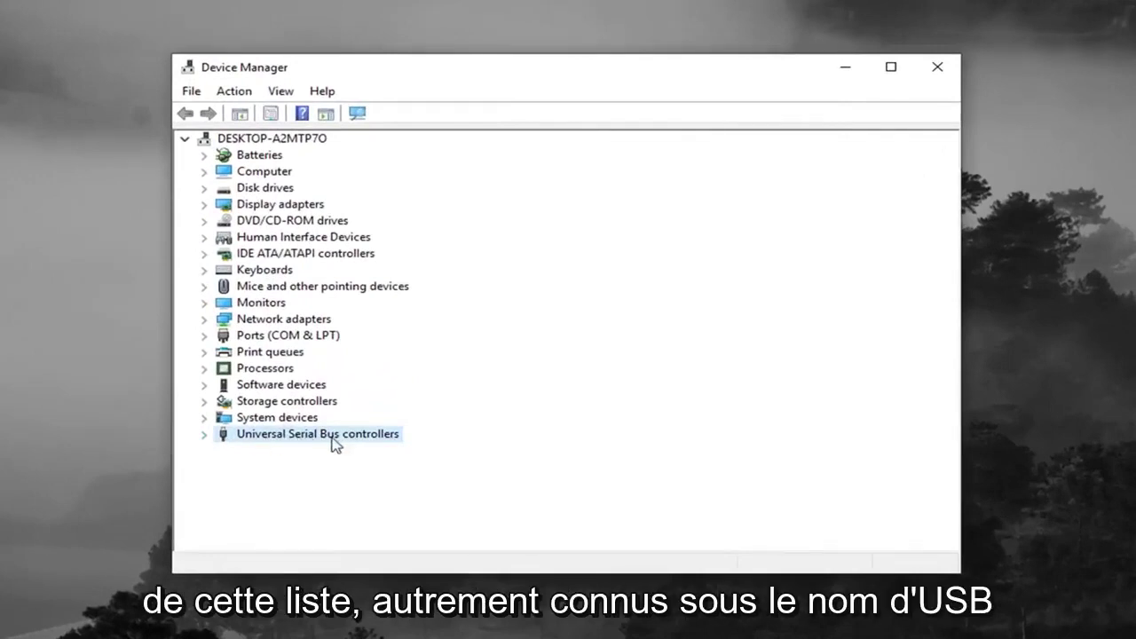
click(207, 437)
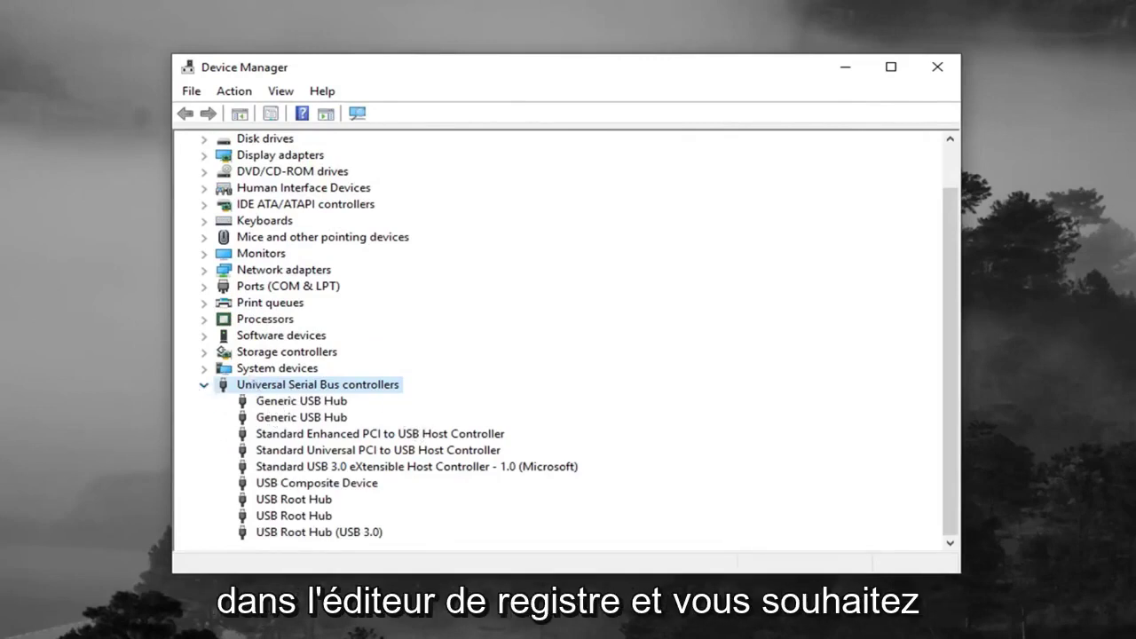
click(276, 417)
click(439, 437)
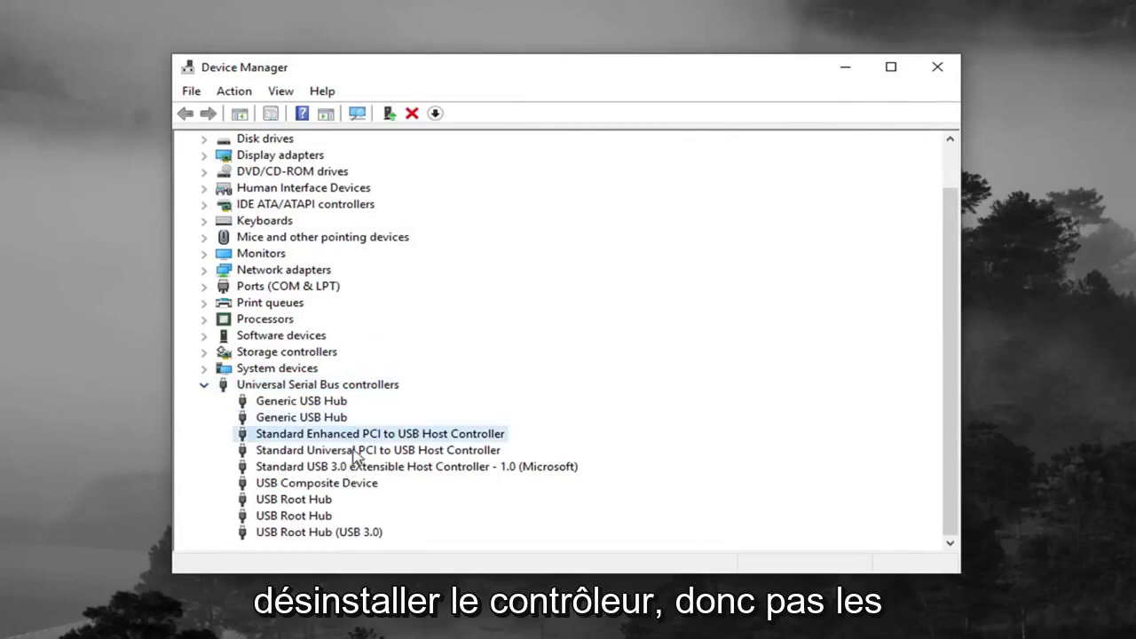
click(348, 467)
click(292, 501)
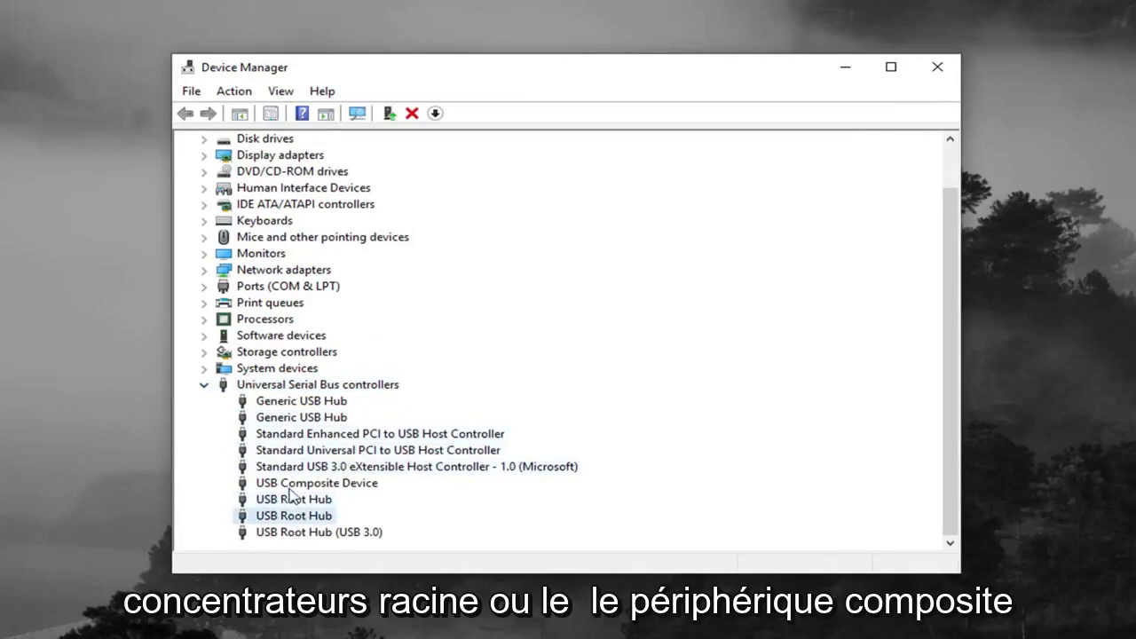
click(288, 486)
click(312, 421)
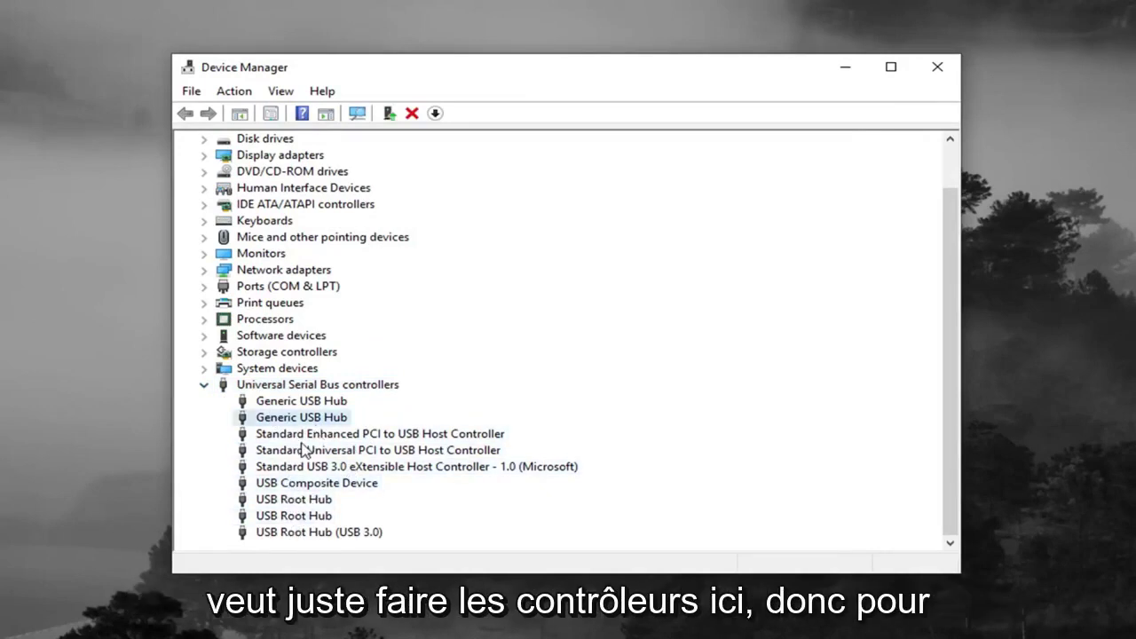
click(305, 451)
click(311, 434)
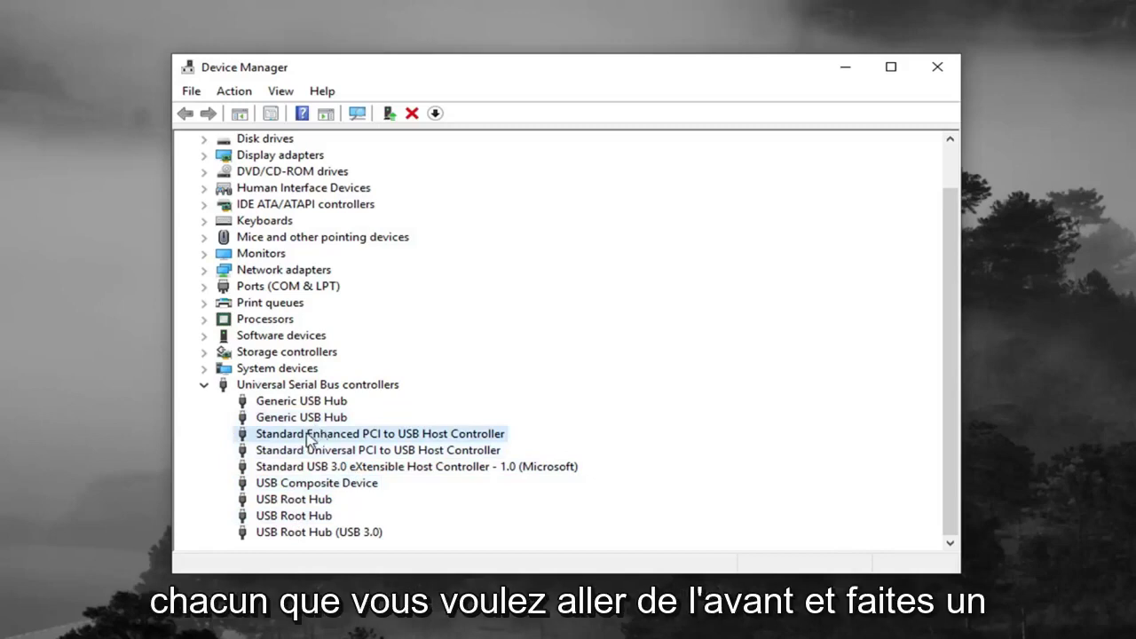
- Uninstall the Standard Enhanced PCI, Standard Universal PCI and Standard USB 3.0 eXtensible host controllers, confirming each
right_click(304, 438)
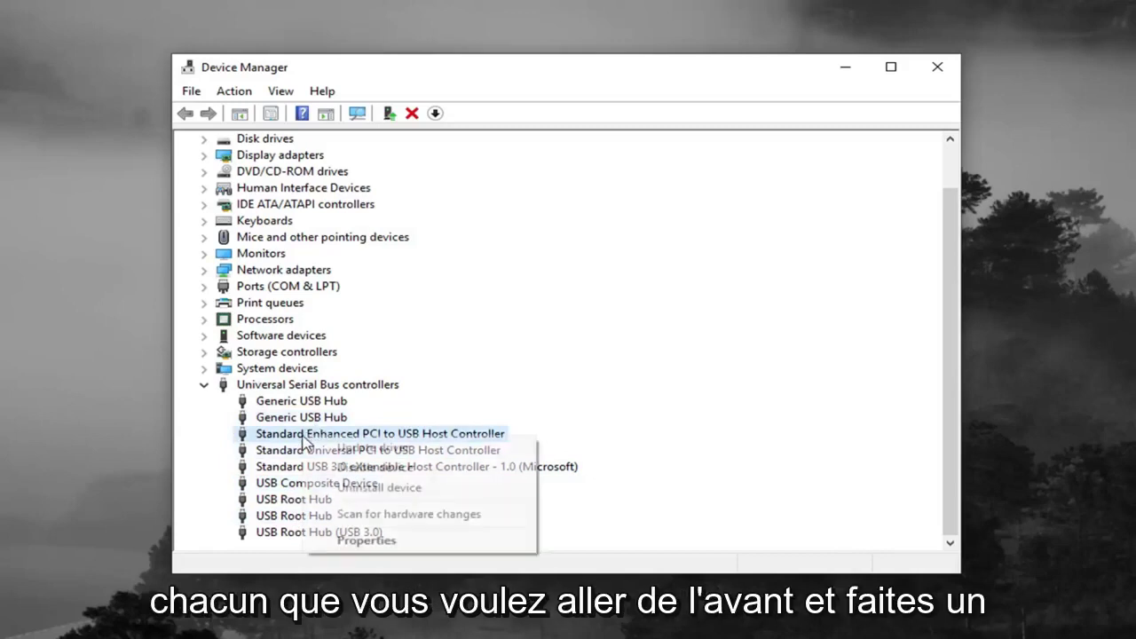
click(374, 491)
click(564, 447)
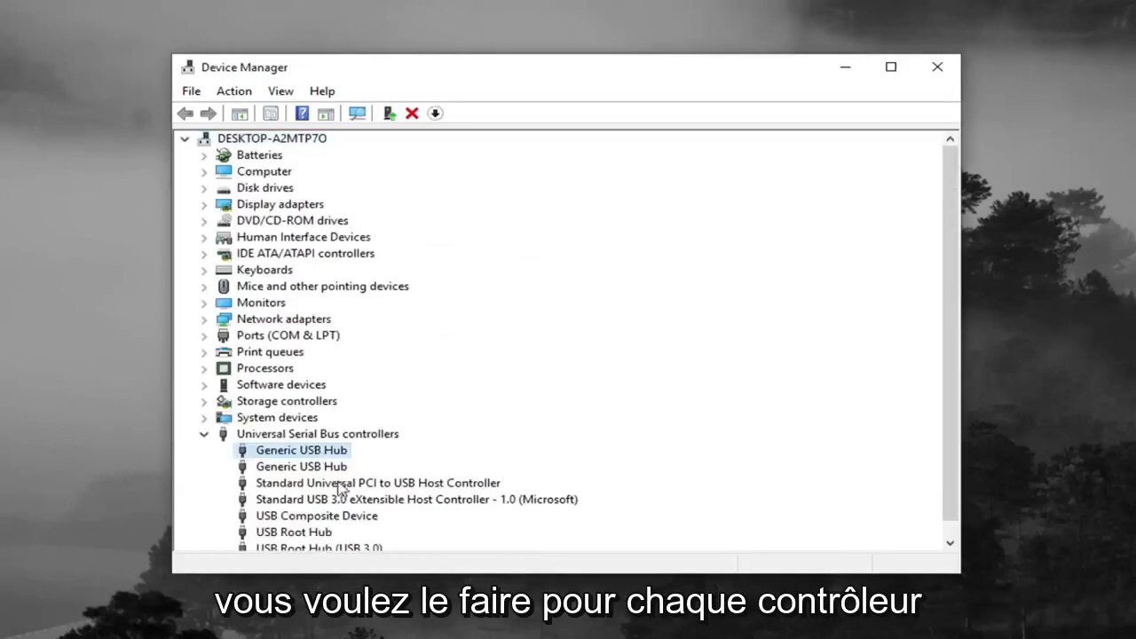
click(340, 488)
right_click(334, 470)
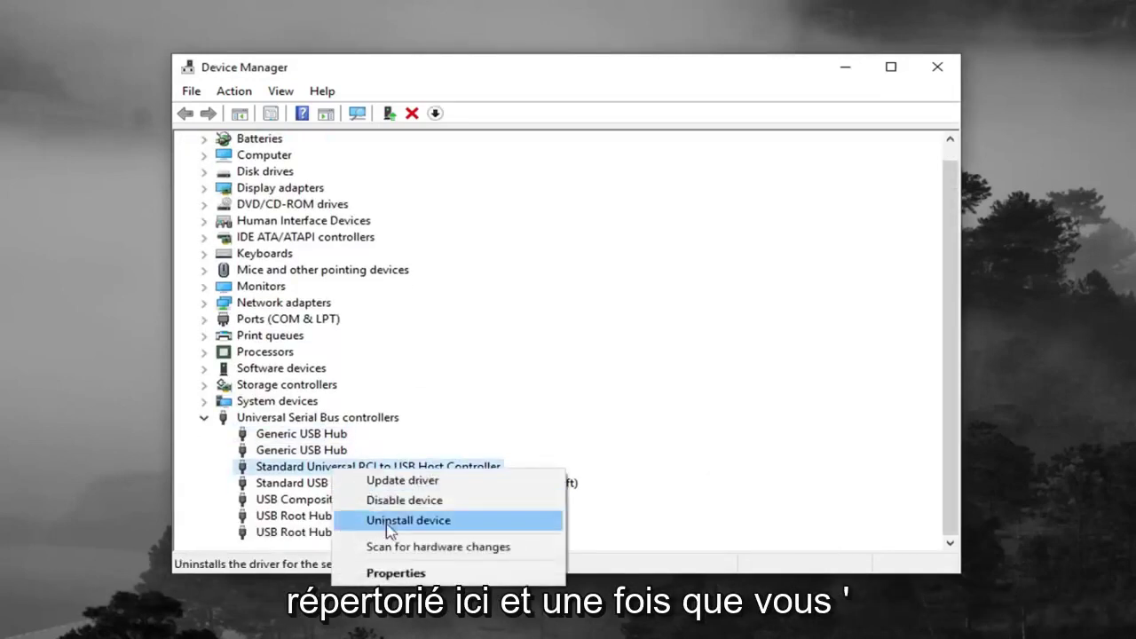
click(390, 522)
click(587, 446)
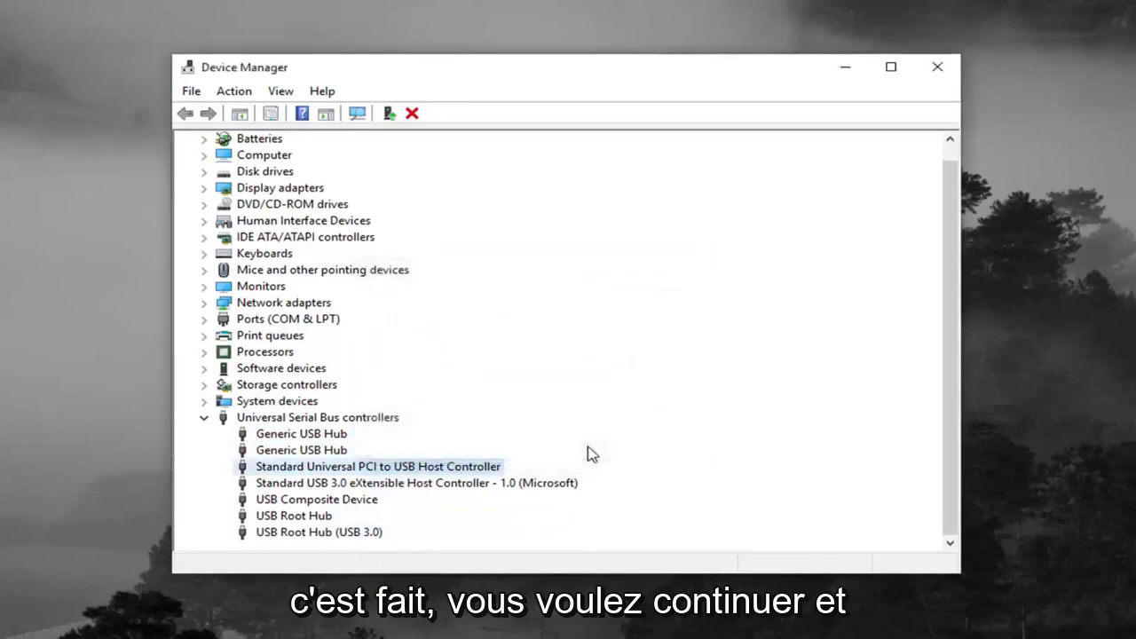
click(400, 485)
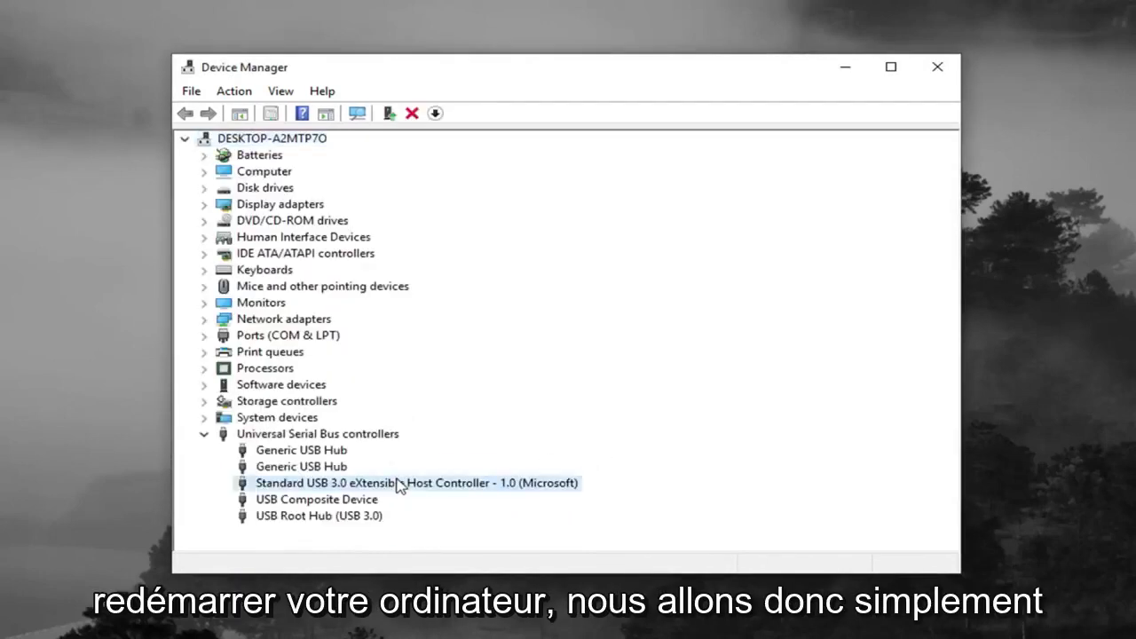
right_click(398, 485)
click(449, 530)
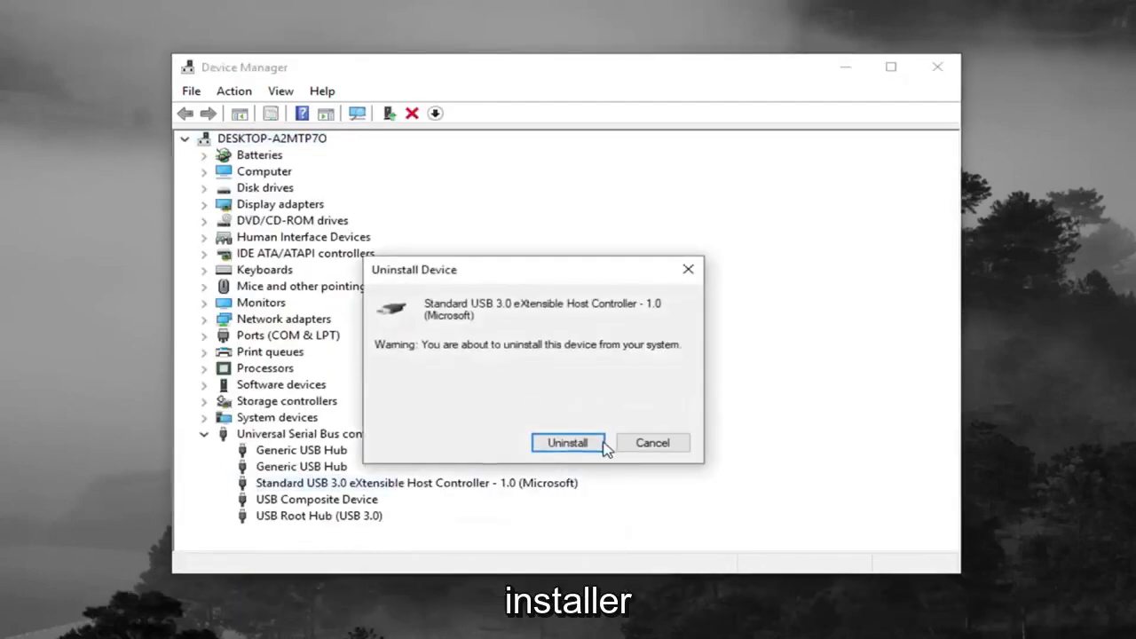
click(604, 445)
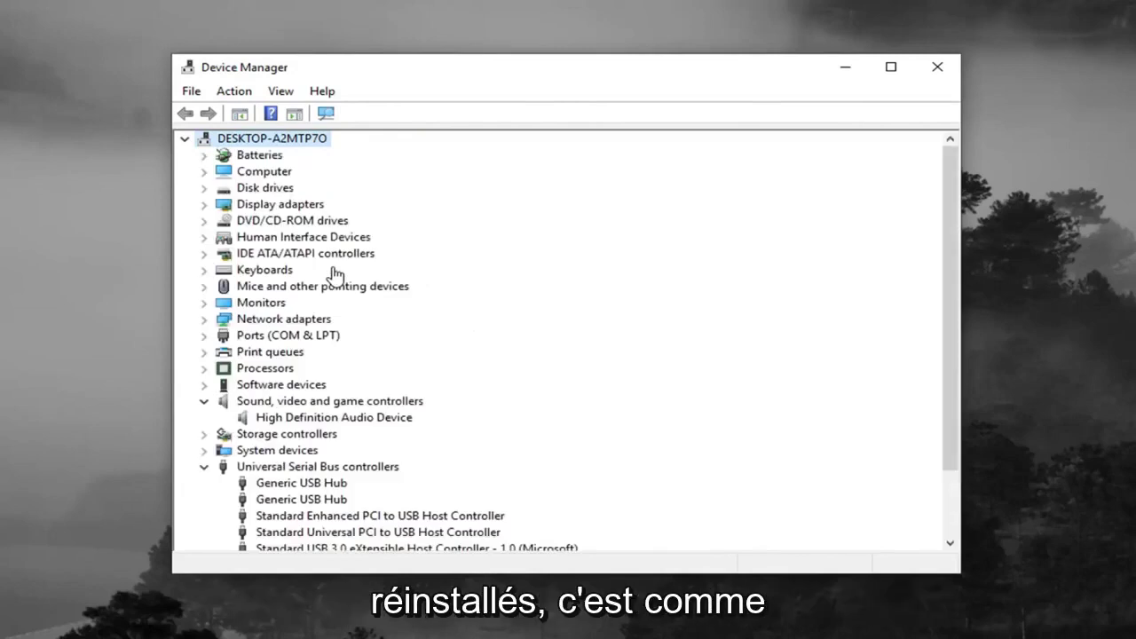
- Scroll down and verify the Enhanced PCI, Universal PCI and USB 3.0 eXtensible host controllers are listed again
click(329, 457)
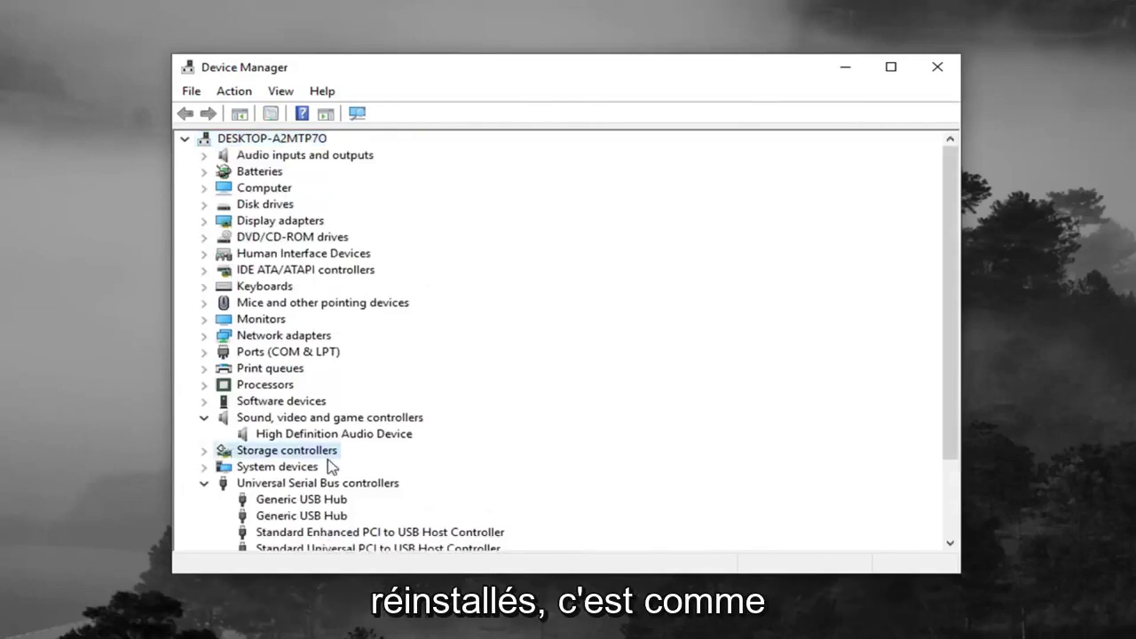
scroll(329, 463, down, 2)
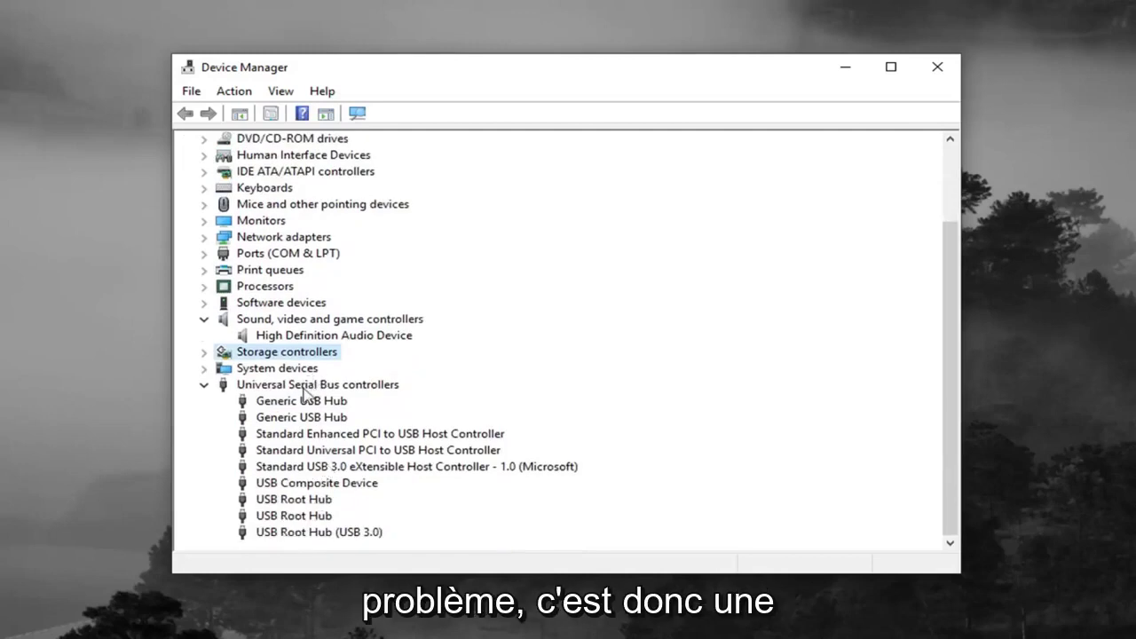
click(292, 354)
scroll(305, 474, down, 2)
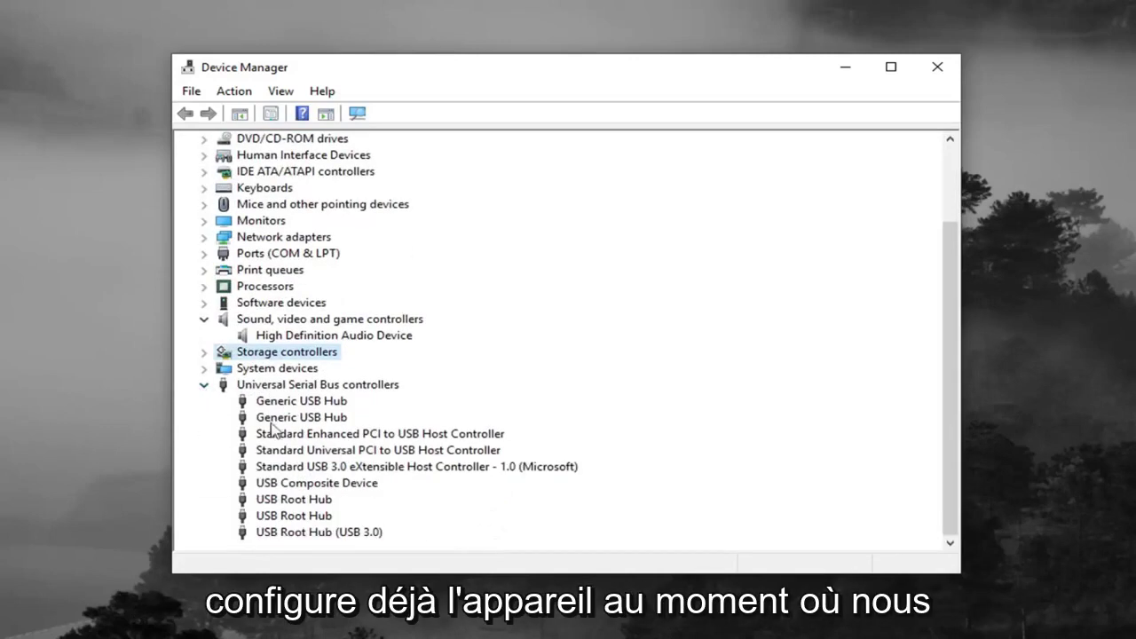
scroll(479, 506, down, 1)
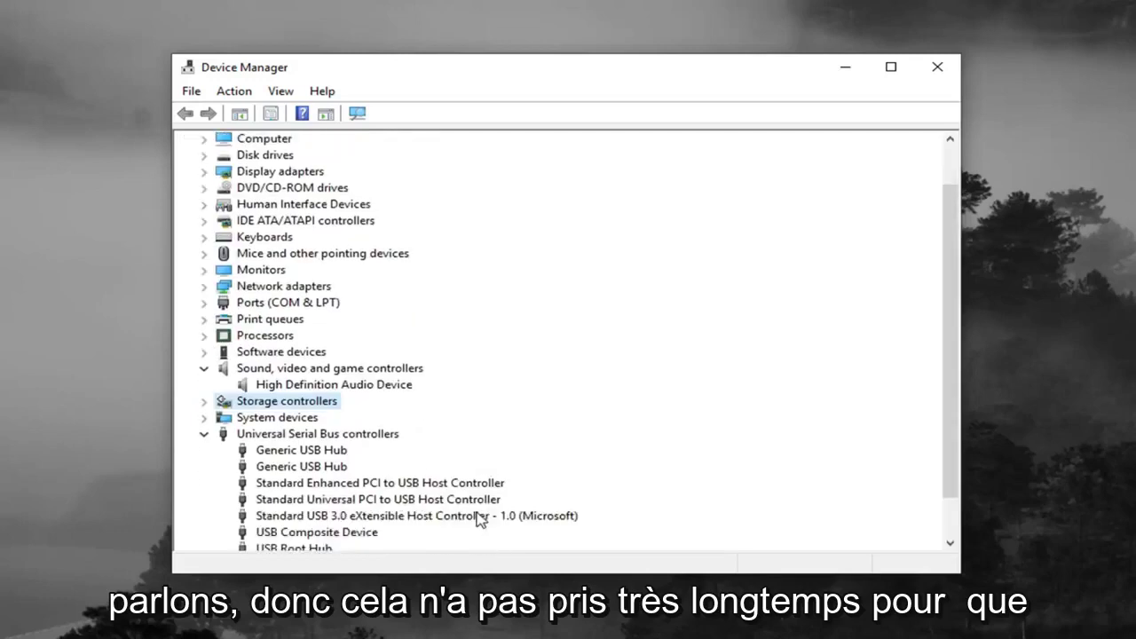
click(397, 484)
click(399, 499)
click(401, 515)
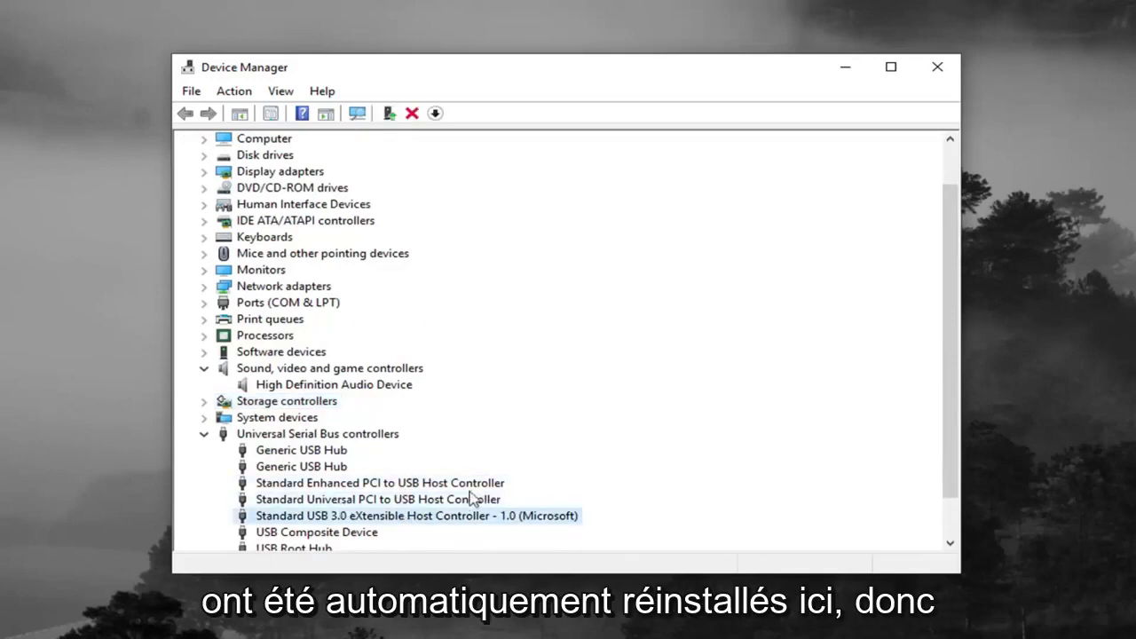